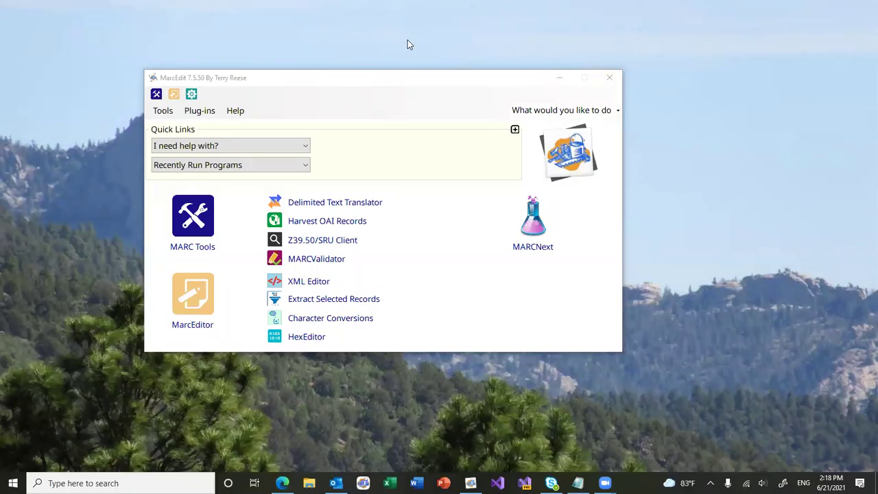
- Move the MarcEdit main window toward the centre of the screen
drag(387, 83, 442, 119)
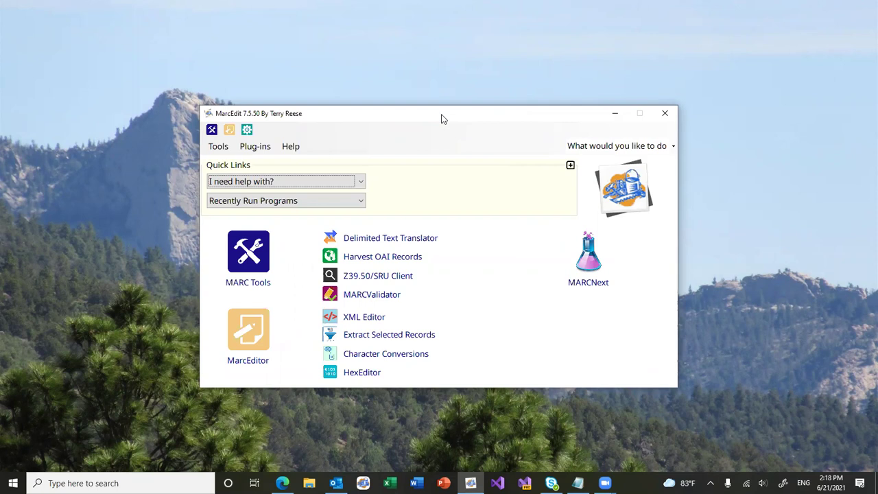
- Open the MARCNext linked-data tools window, then close it again
click(581, 259)
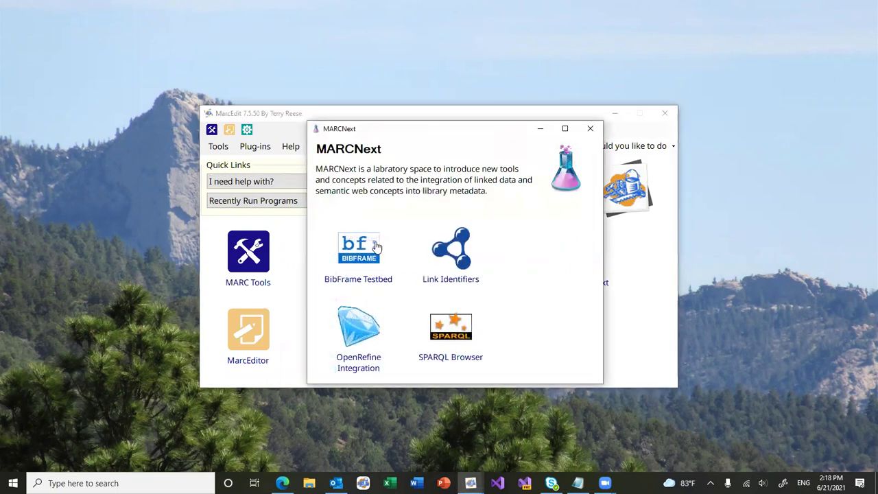
click(589, 129)
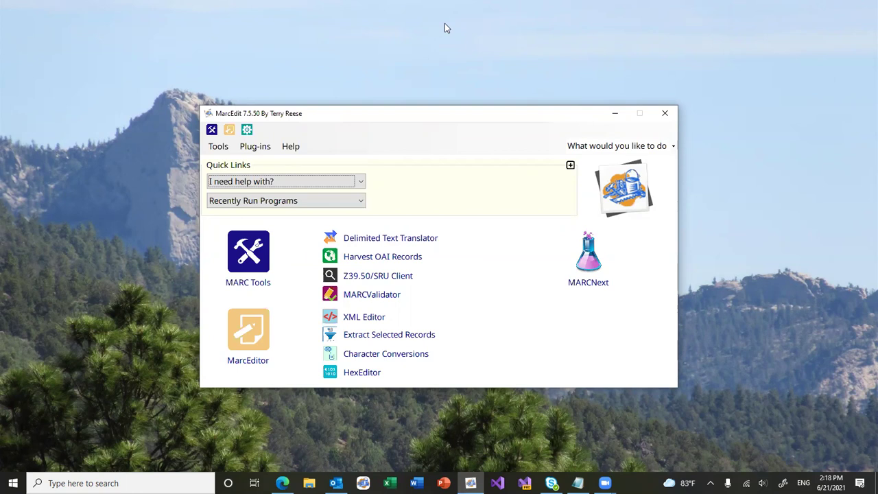
click(244, 259)
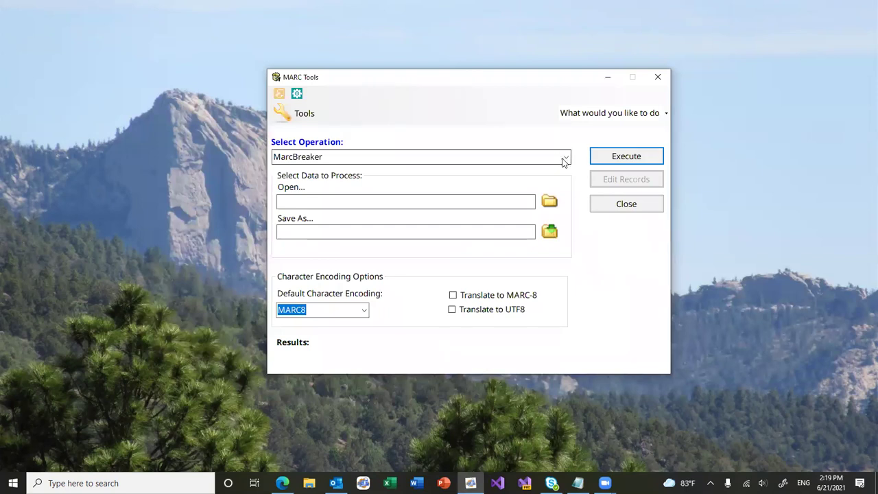
click(565, 157)
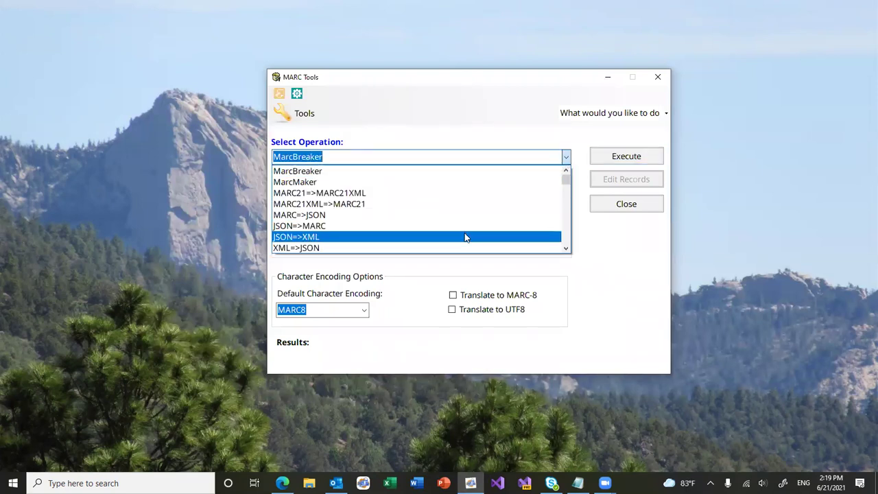
scroll(464, 237, down, 1)
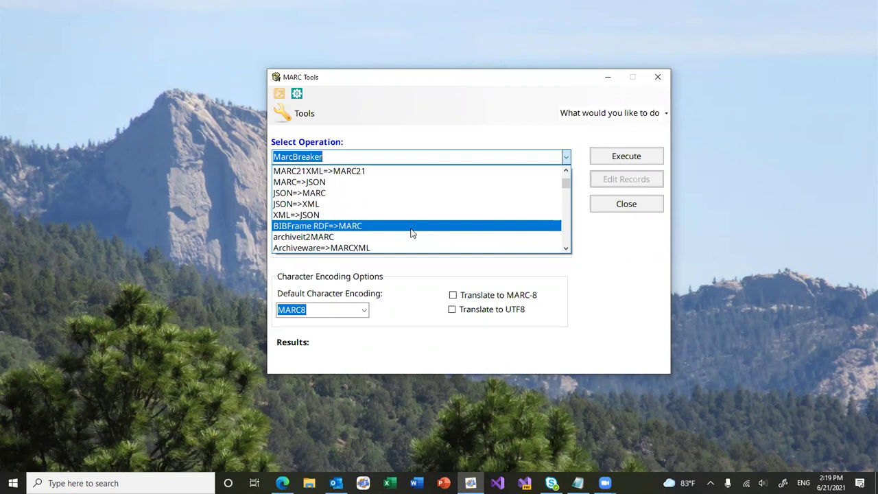
click(642, 204)
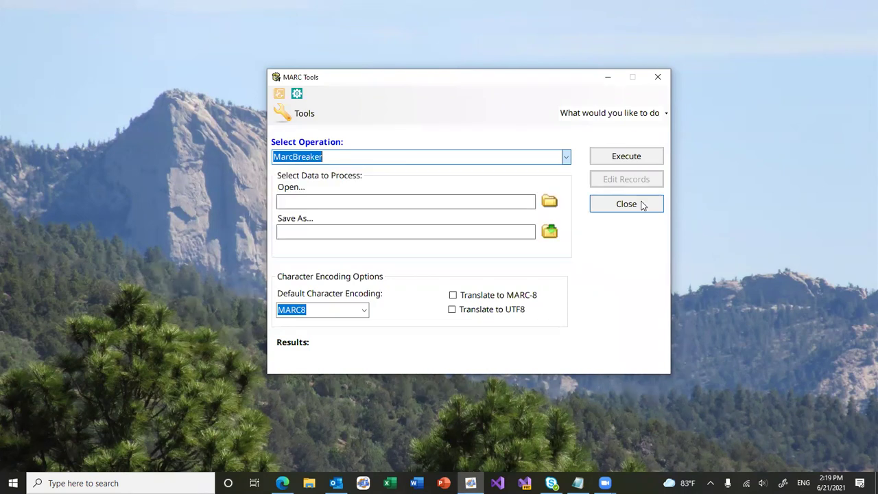
- Close the MARC conversion tools window and nudge the main window upward
click(642, 203)
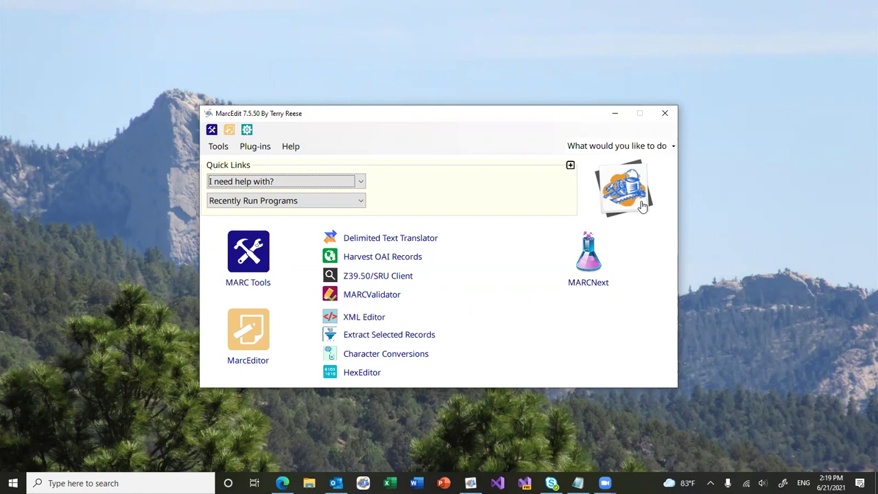
drag(493, 117, 501, 99)
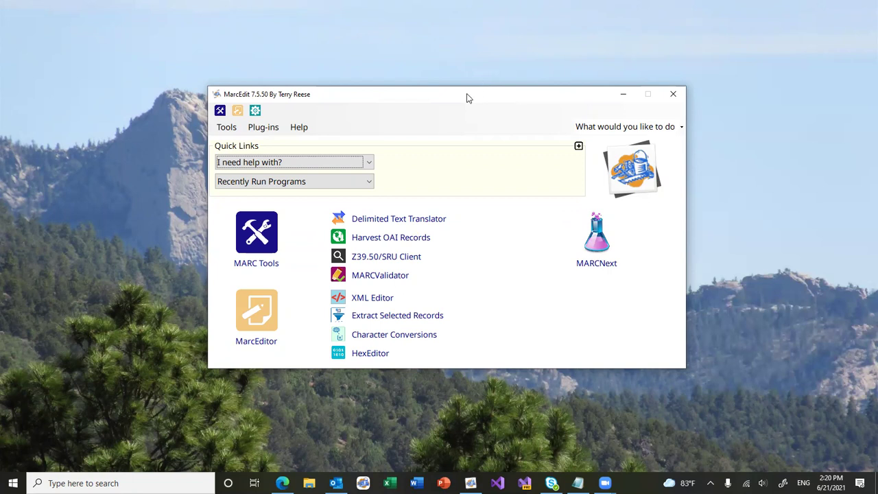
drag(467, 98, 464, 81)
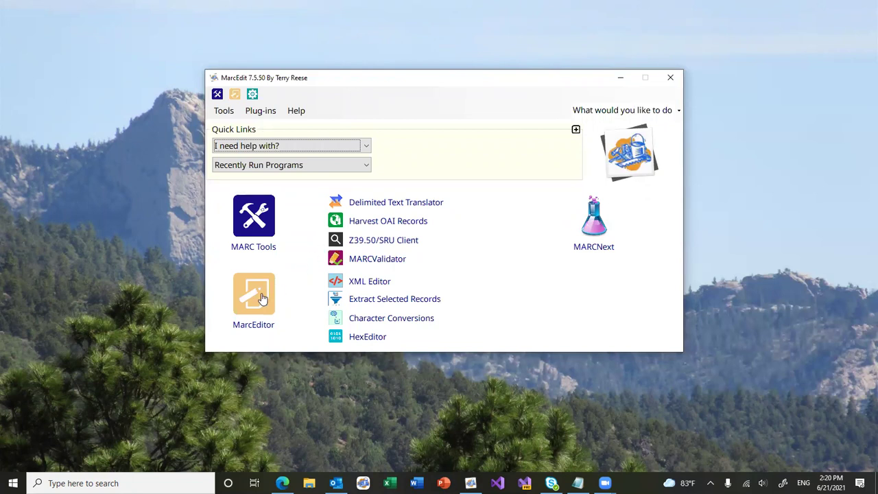
- Review the BibFrame 2.0 conversion preferences: baseuri, Id Field 001 and the MARC 2 BibFrame XSLT path
click(253, 96)
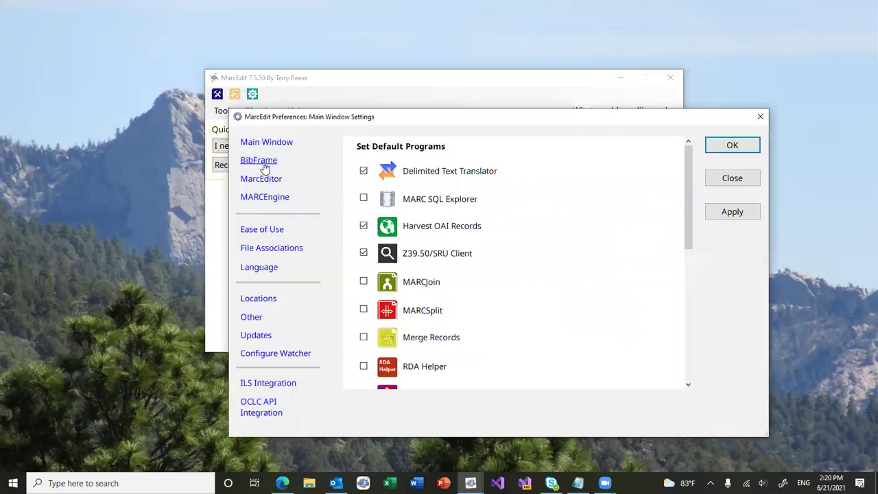
click(263, 163)
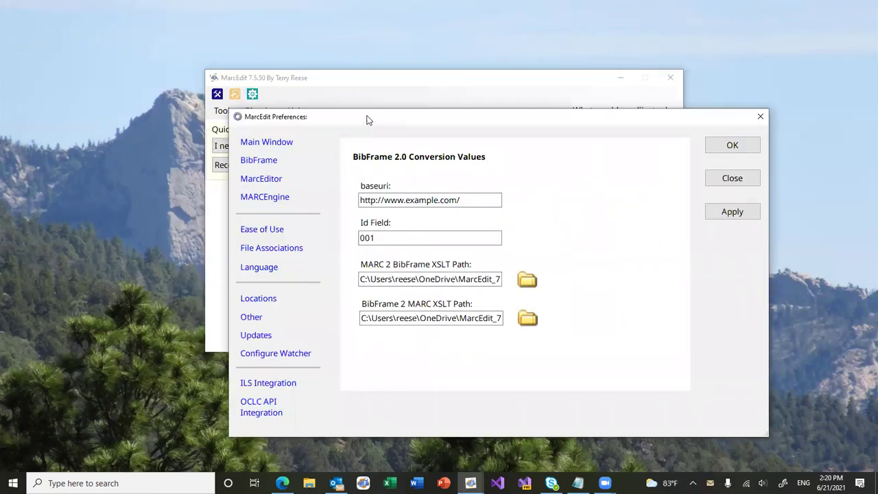
drag(366, 117, 314, 72)
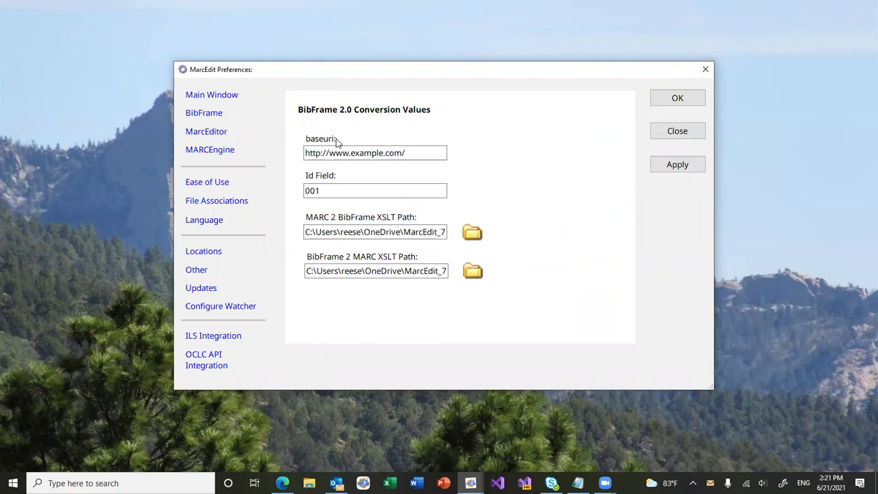
click(333, 189)
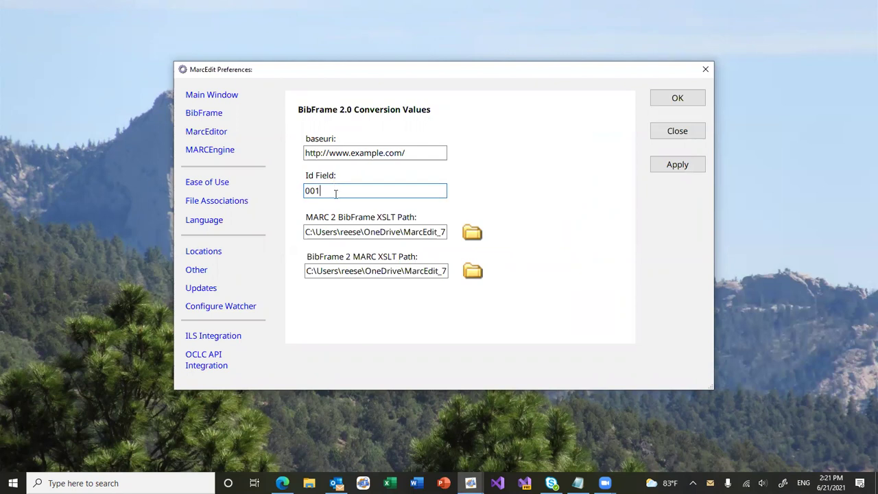
click(342, 231)
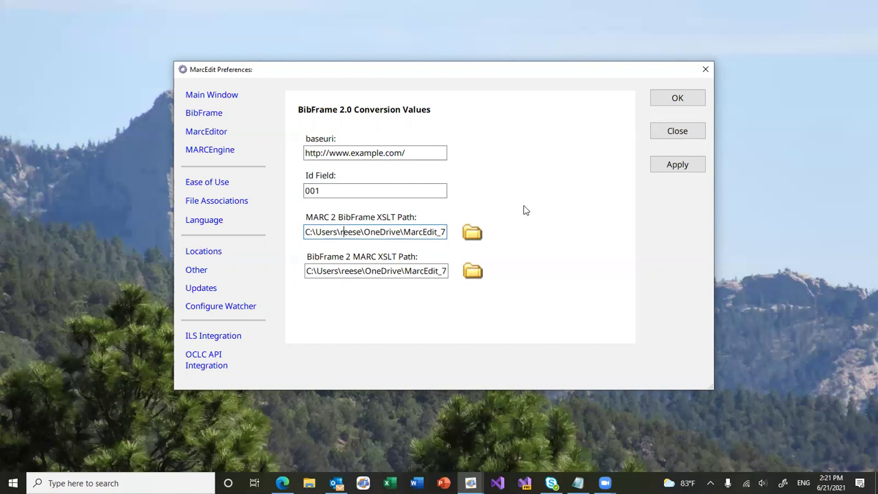
- Close Preferences unchanged, then open MarcEditor, widen it leftward and shift it down
click(660, 132)
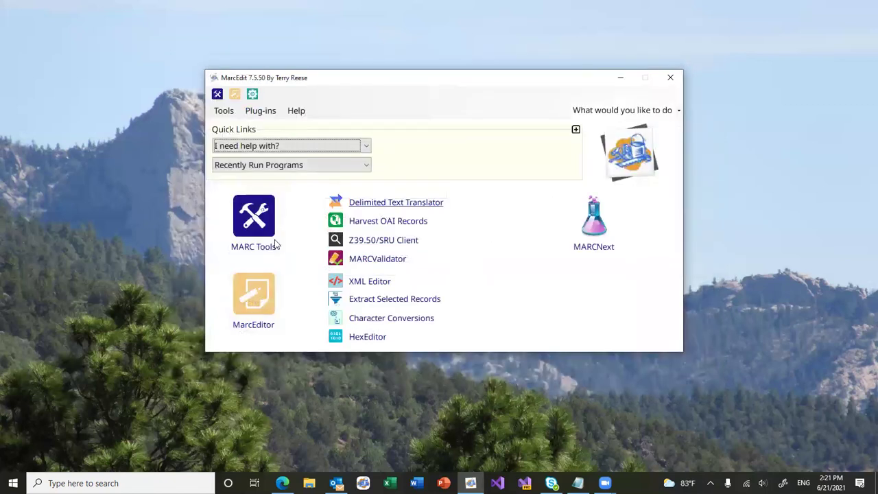
click(253, 295)
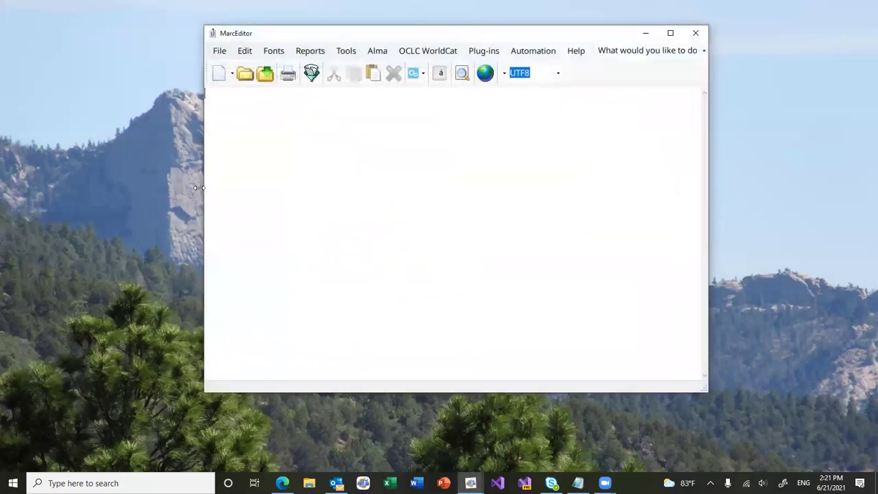
drag(199, 187, 147, 187)
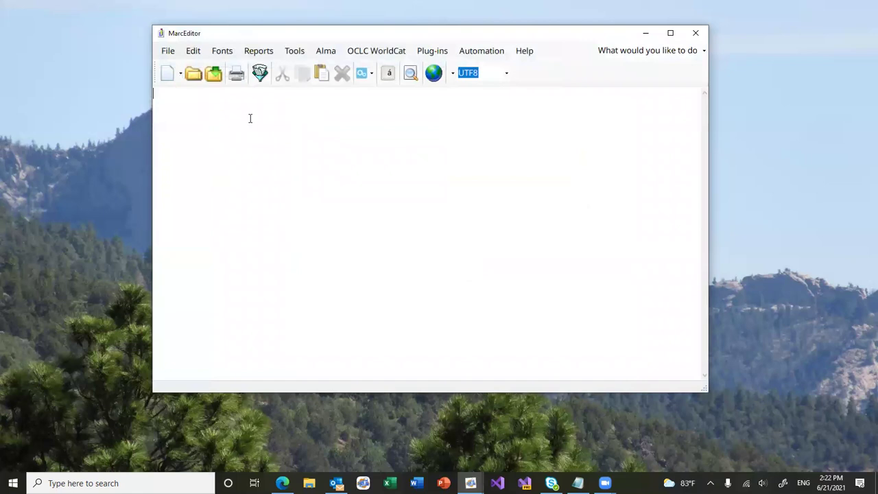
drag(334, 36, 334, 63)
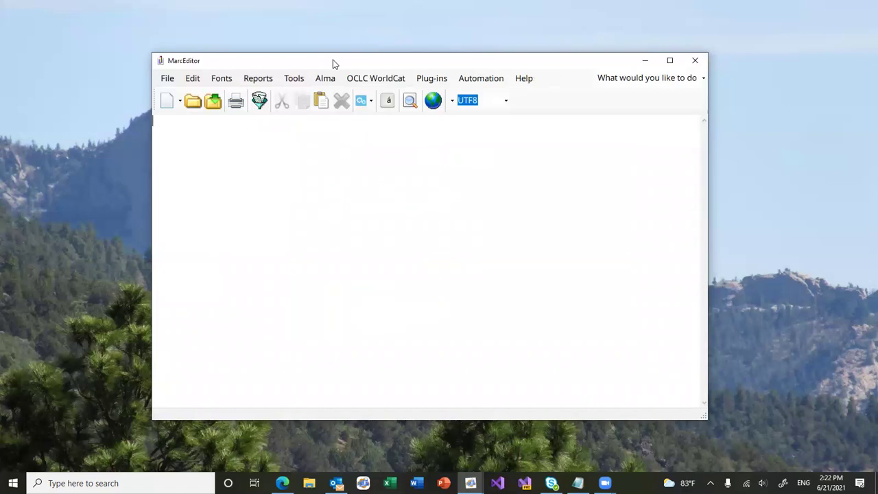
- Run a Z39.50 title search for 'digital libraries' against the Library of Congress
click(295, 78)
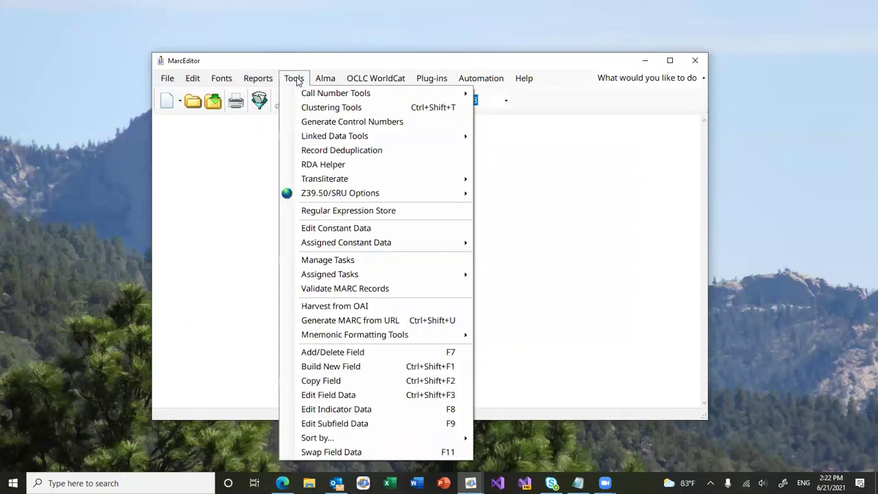
mouse_move(334, 198)
click(511, 194)
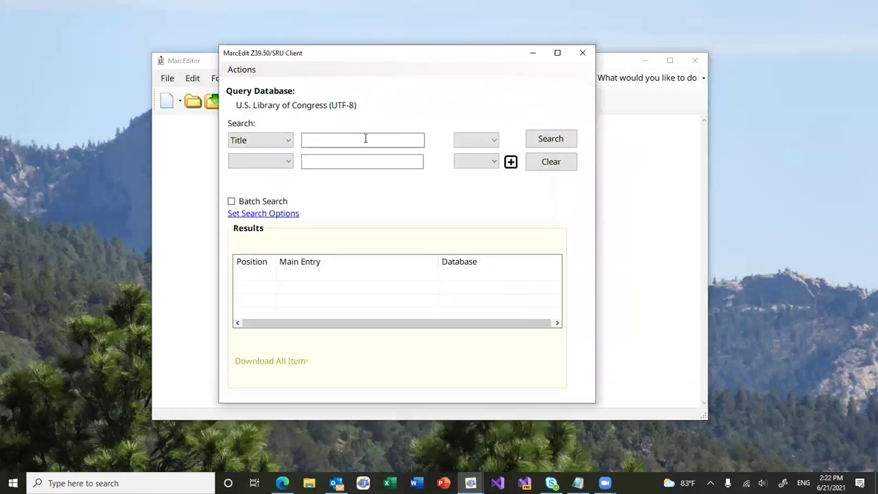
text(digital libraries)
key(Return)
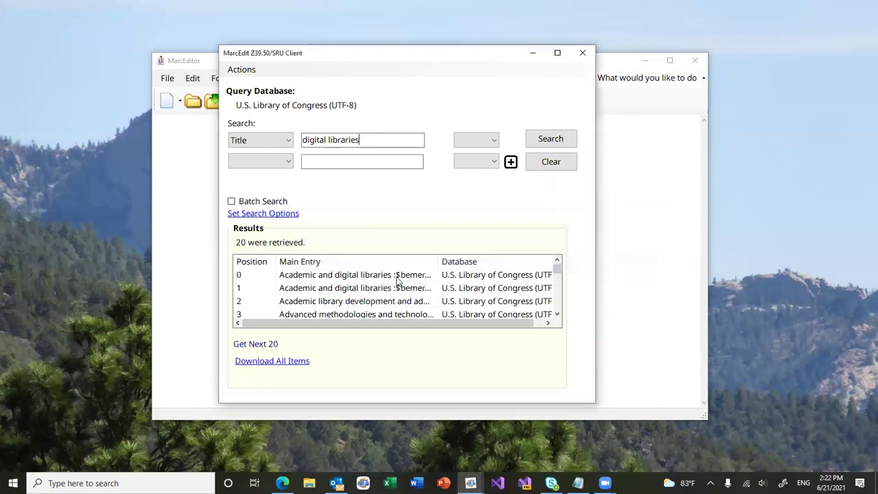
- Load the 'Communities of computing' result into MarcEditor and close the search client
scroll(396, 291, down, 2)
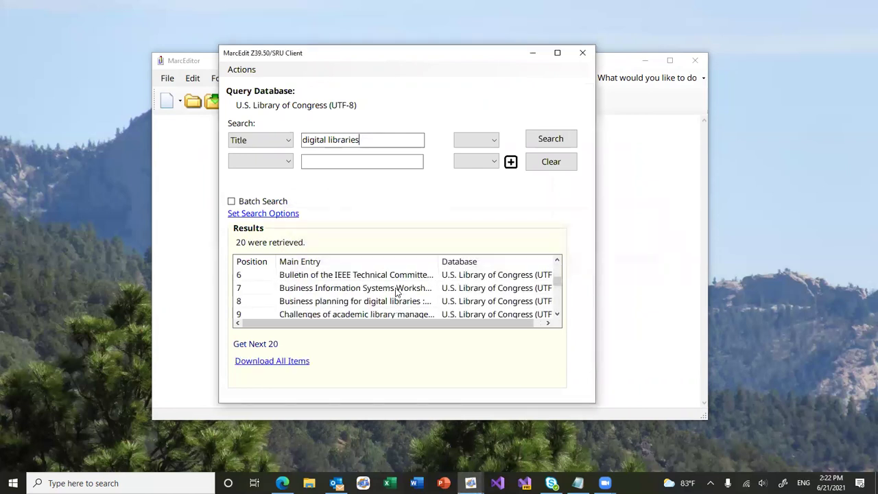
scroll(396, 291, down, 1)
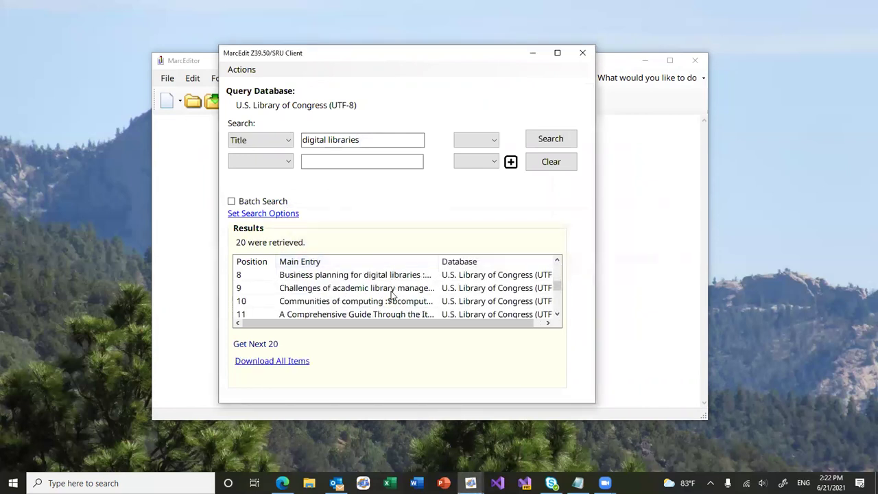
double_click(392, 301)
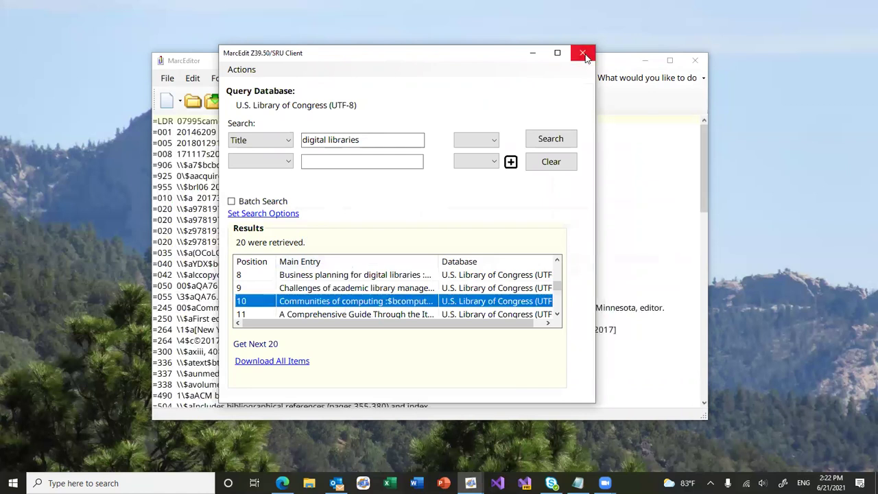
click(581, 52)
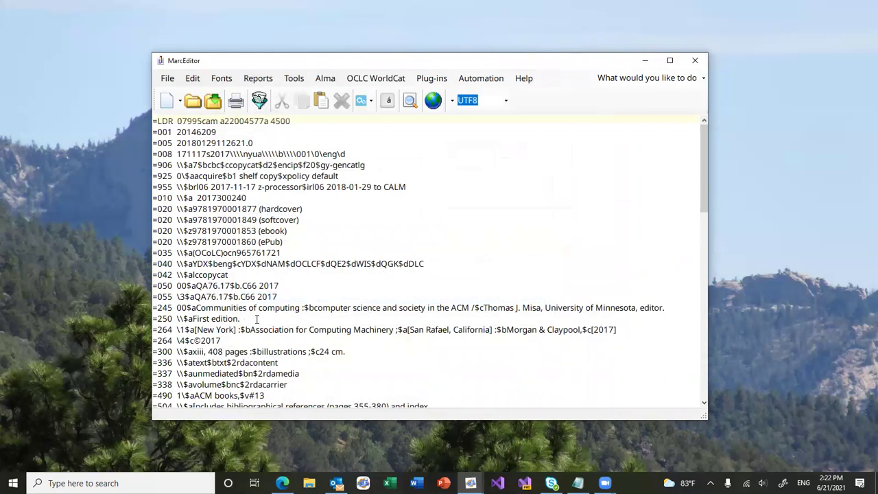
- Delete all 9xx local fields (906, 925, 955) from the record with Add/Delete Field
scroll(229, 340, down, 3)
scroll(232, 275, down, 4)
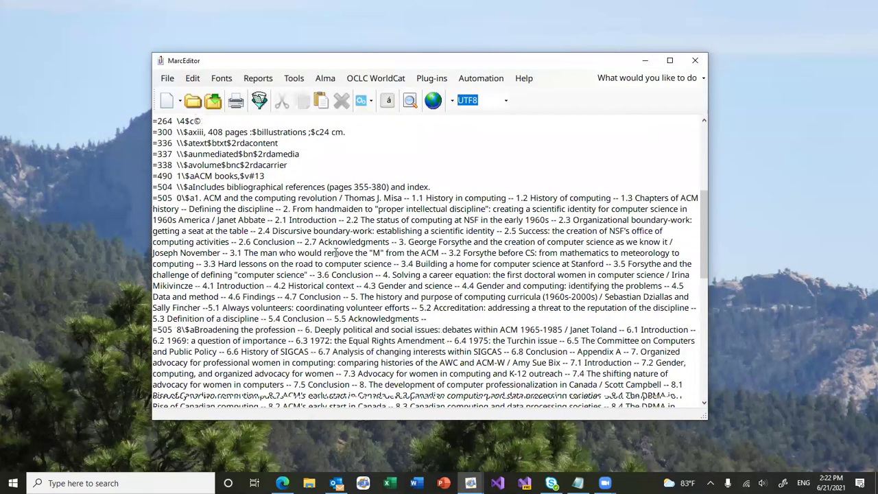
scroll(336, 252, down, 10)
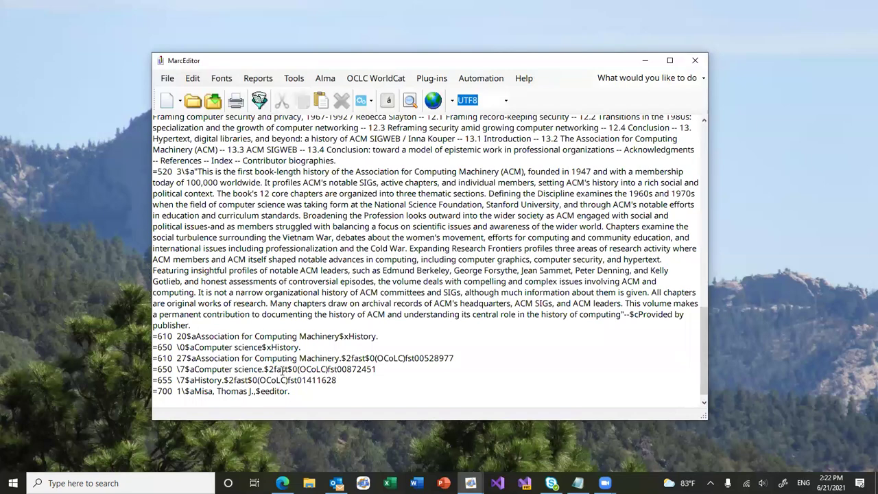
scroll(281, 370, up, 15)
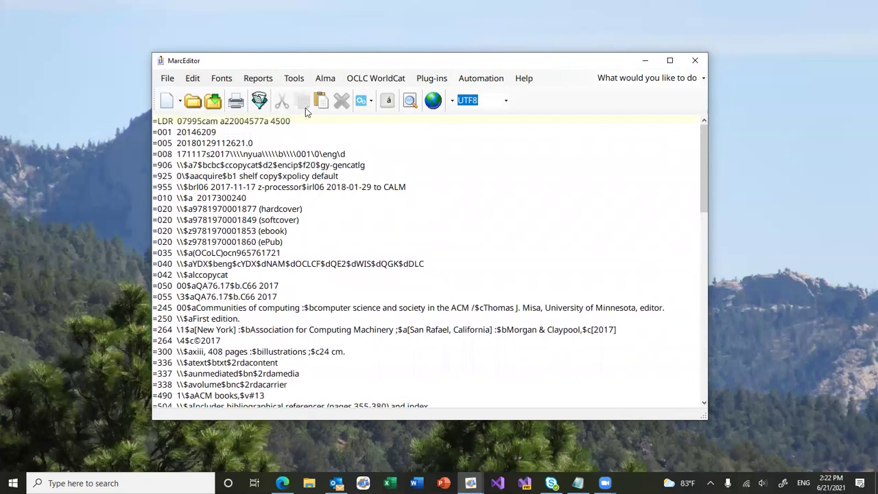
click(302, 79)
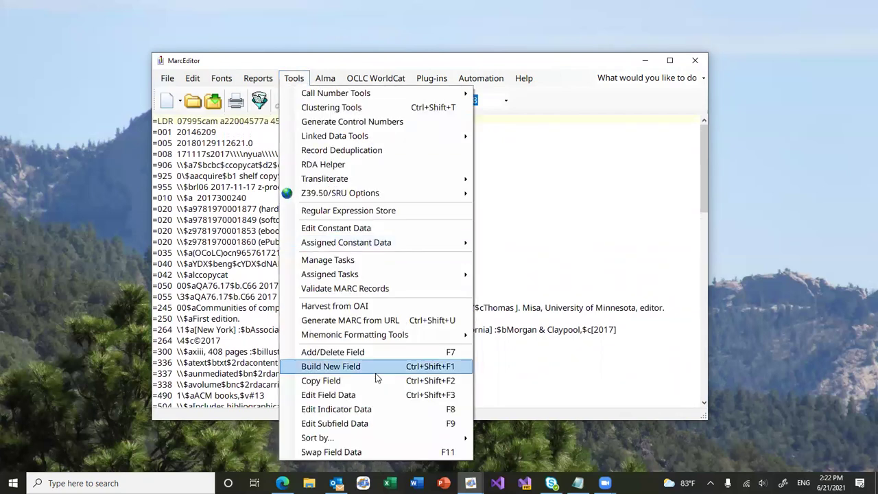
click(380, 352)
text(9xx)
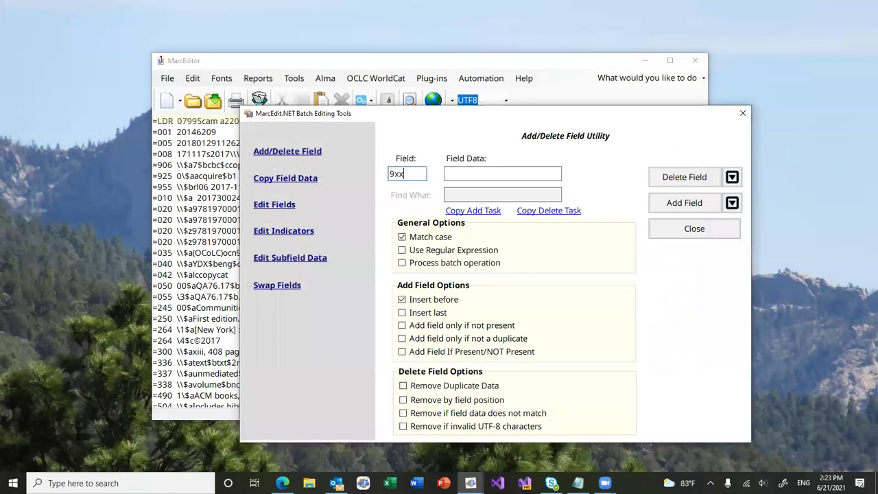
click(679, 178)
key(Return)
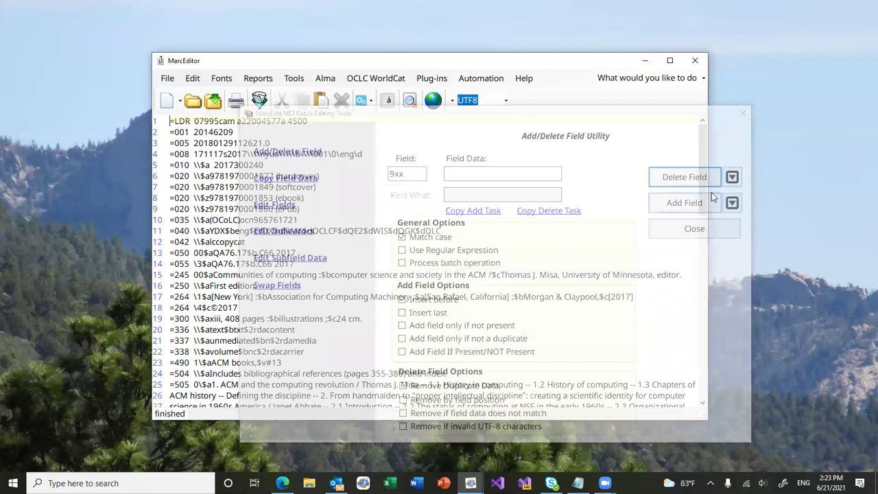
- Close the Add/Delete Field utility, click into lines 6 and 14, then switch to the main window
click(693, 228)
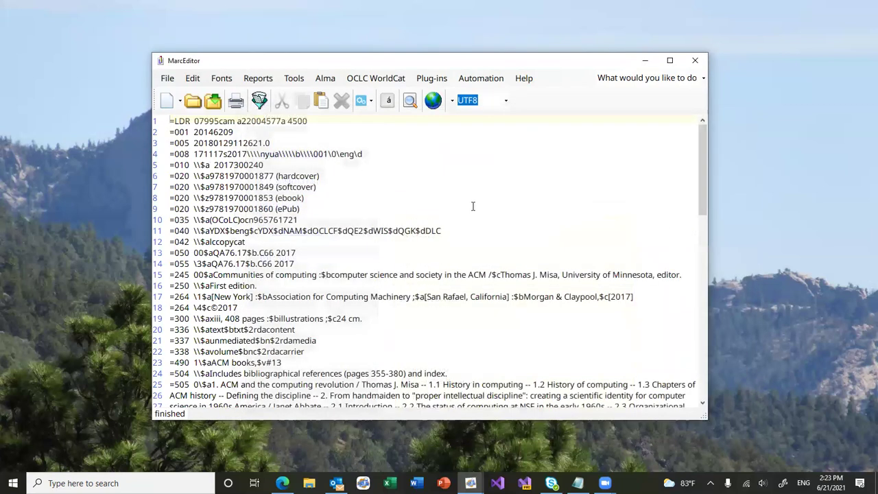
click(364, 170)
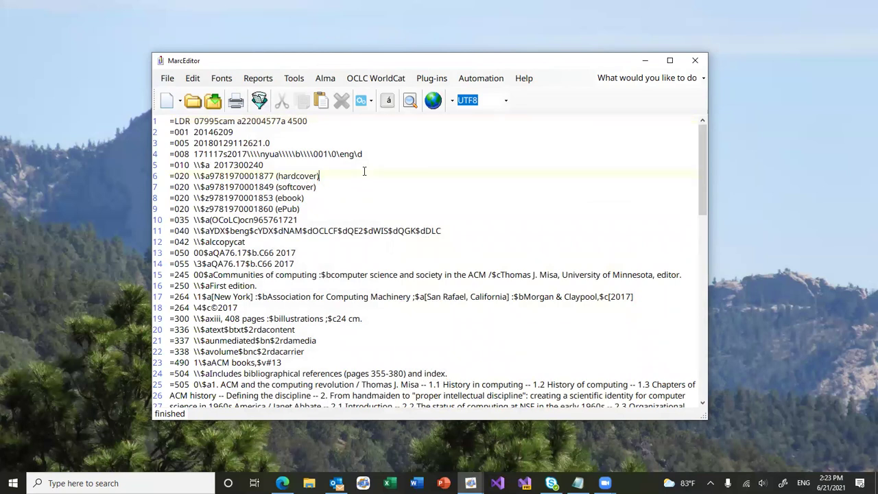
click(306, 266)
key(alt+Tab)
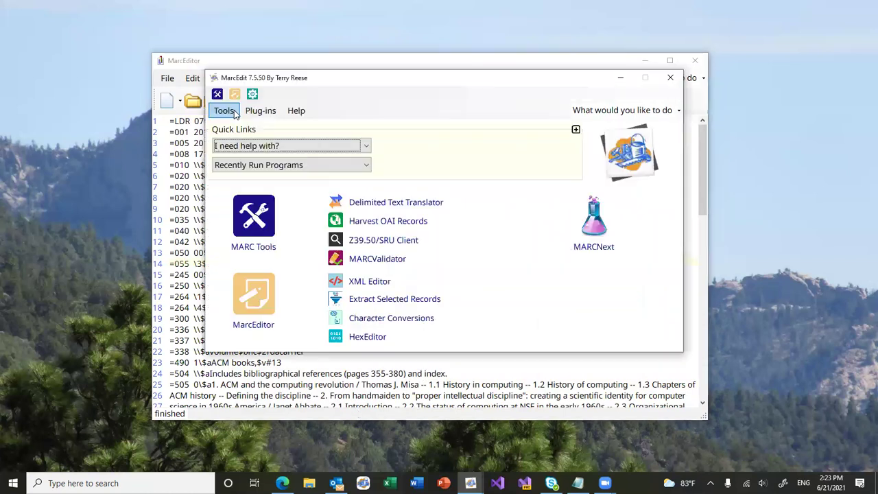
click(224, 111)
mouse_move(275, 139)
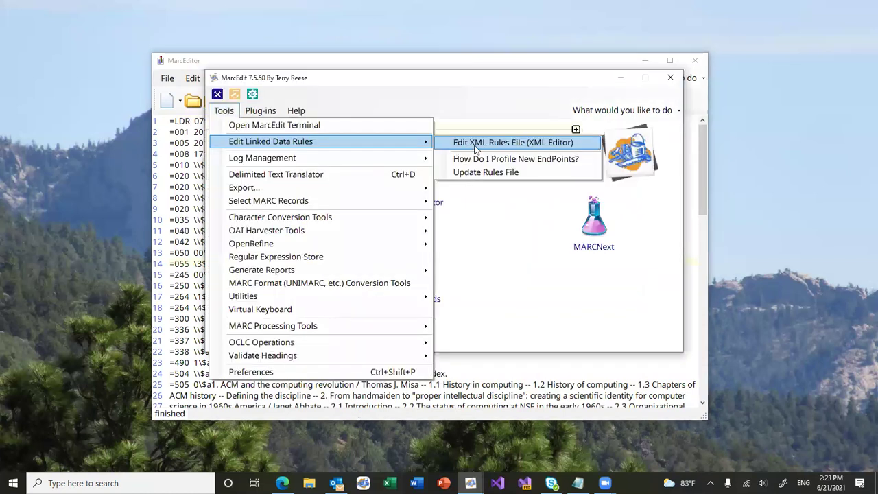
click(480, 144)
scroll(436, 200, down, 20)
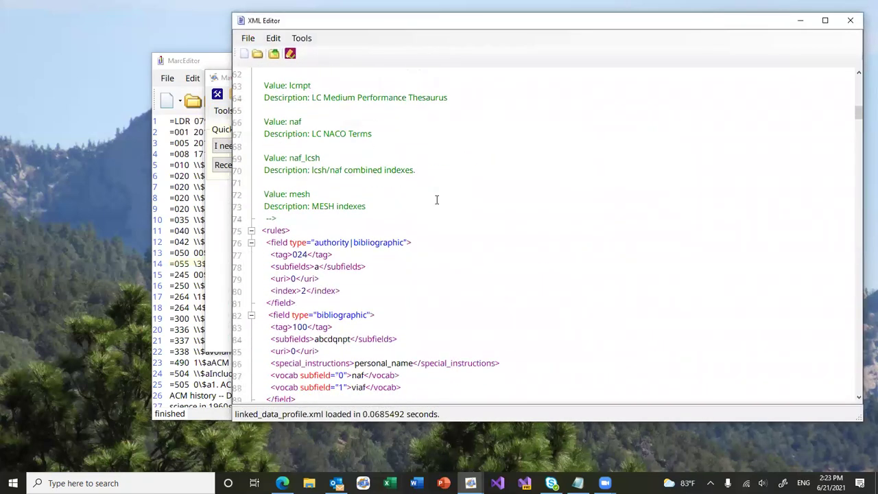
scroll(436, 200, down, 3)
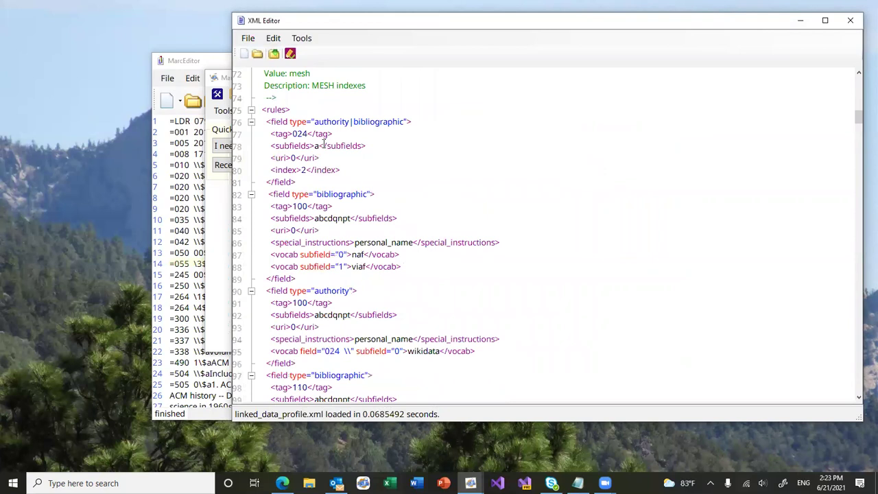
click(318, 145)
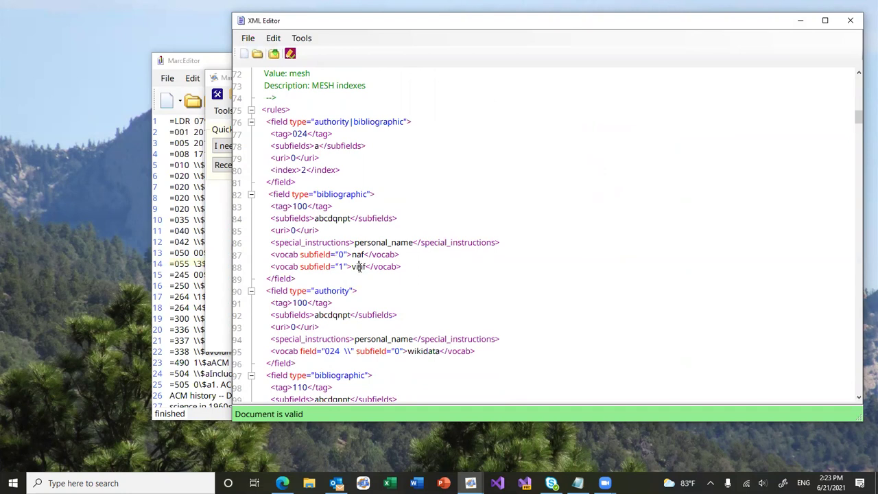
click(850, 21)
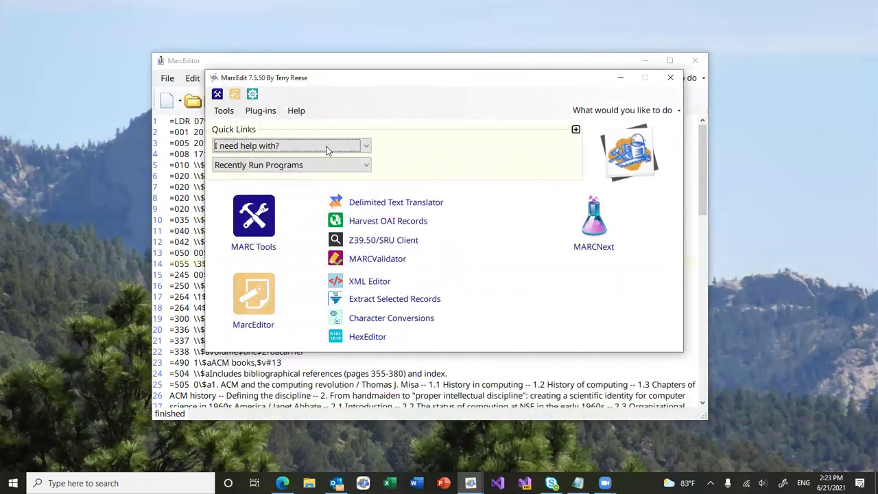
- Run Build Linked Records on the record to add id.loc.gov URIs, then dismiss the completion message
key(alt+Tab)
key(alt+t)
mouse_move(384, 136)
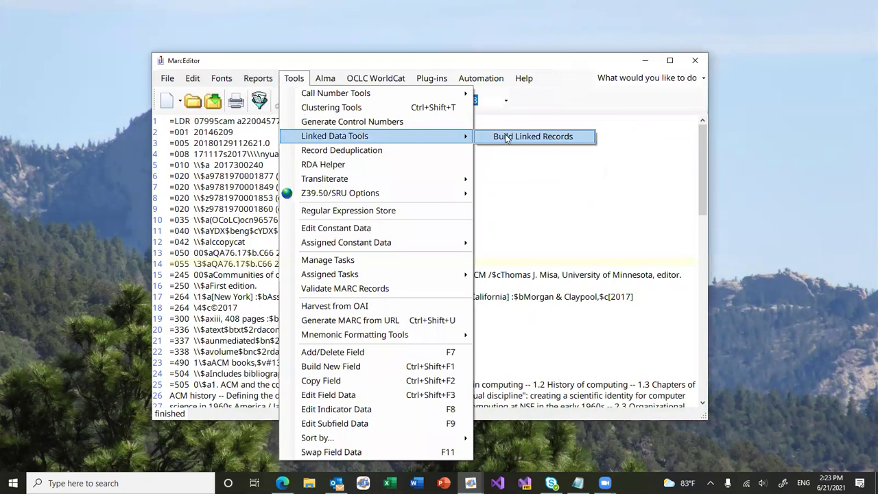
click(501, 136)
click(624, 202)
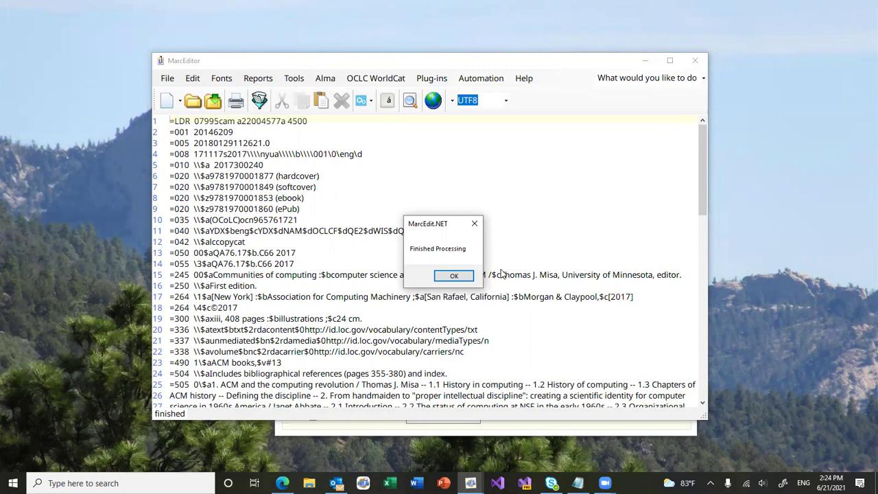
click(453, 275)
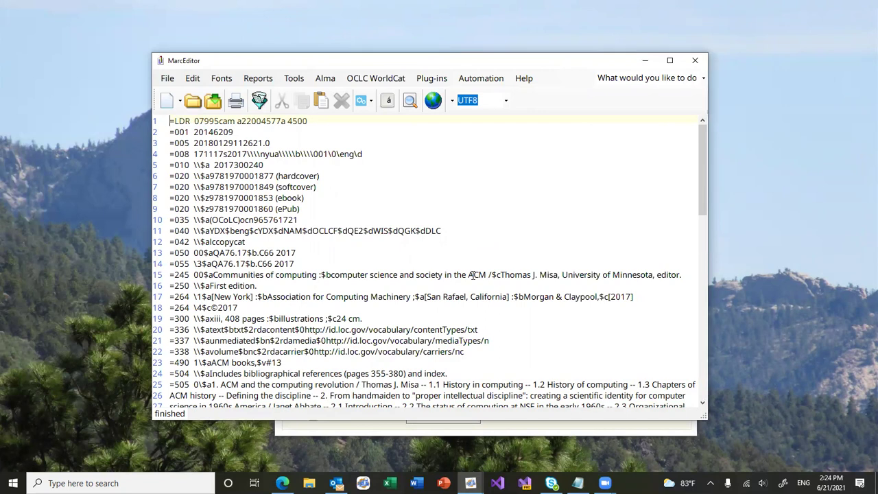
scroll(263, 343, down, 5)
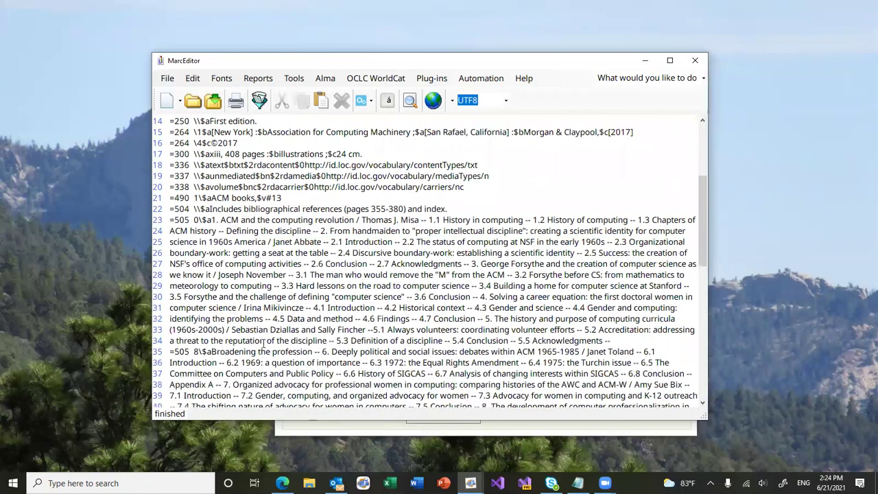
scroll(264, 342, down, 13)
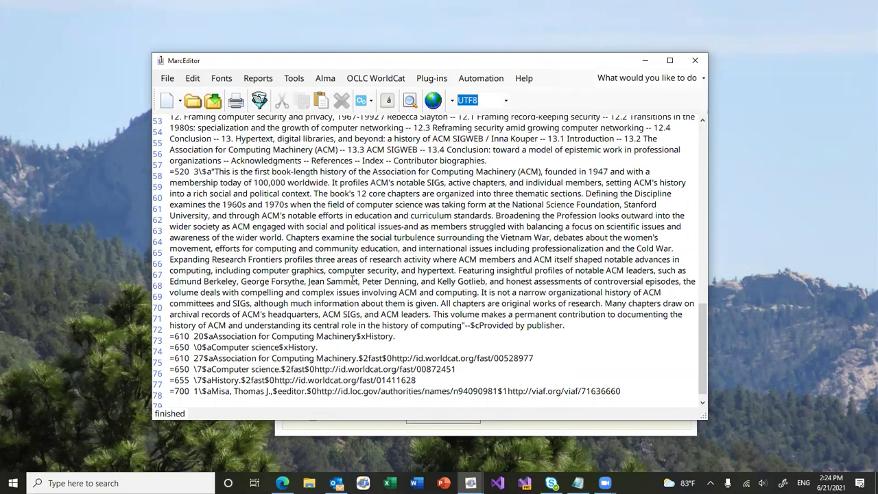
scroll(354, 279, up, 10)
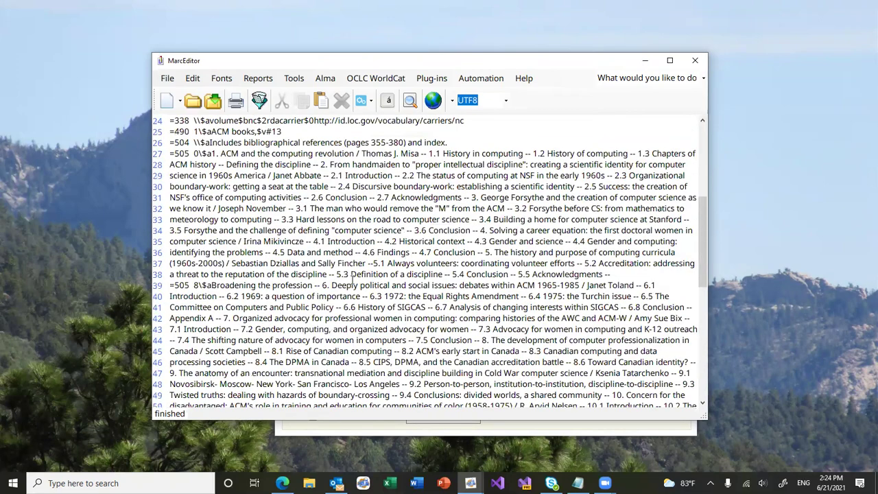
scroll(354, 279, up, 8)
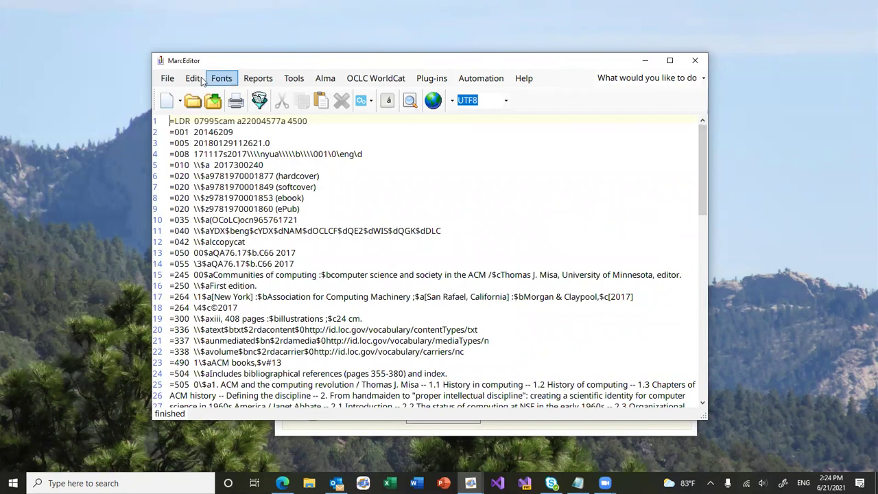
- Save the record in Downloads as BIBFRAME 2.0 file output_as_rdf_bibframe.rdf, then close MarcEditor
click(167, 78)
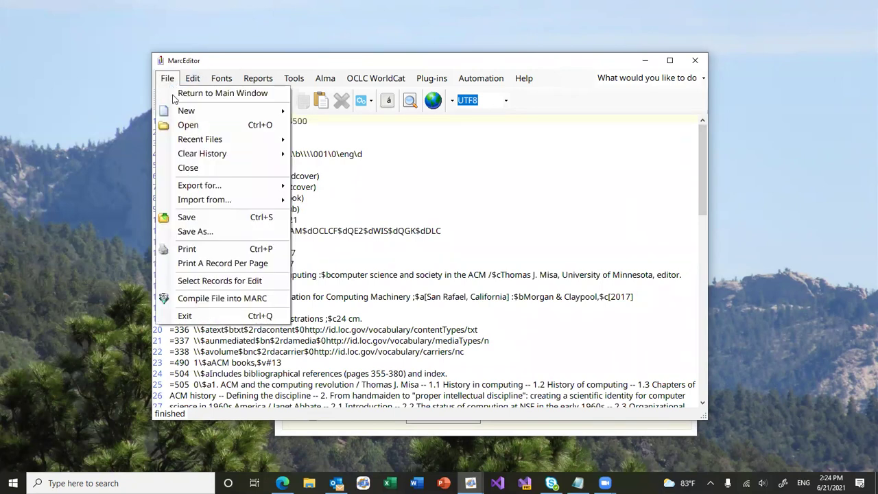
click(229, 232)
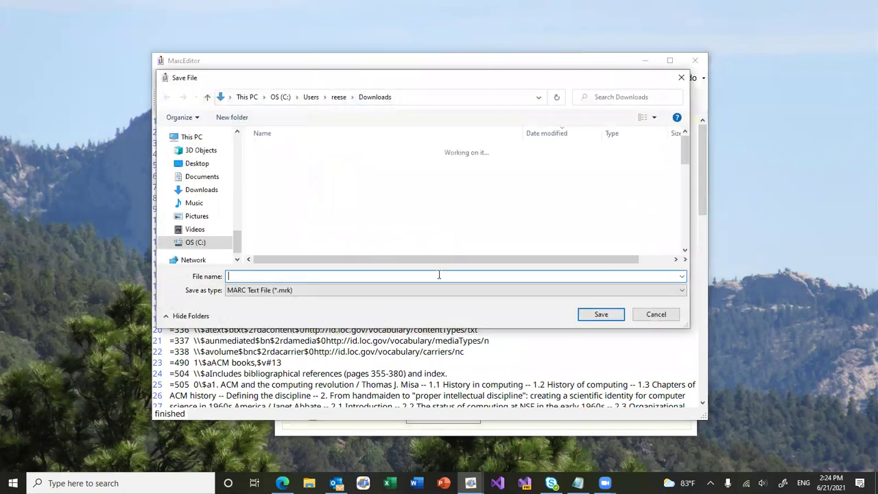
click(428, 290)
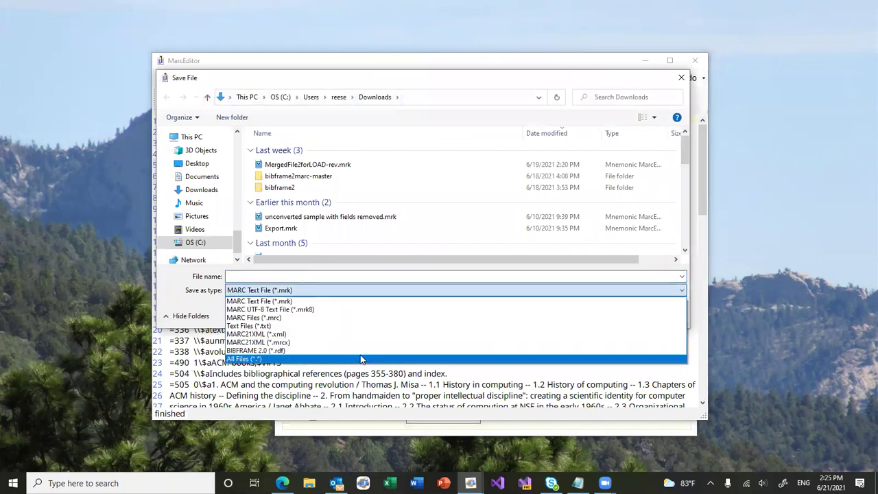
click(360, 350)
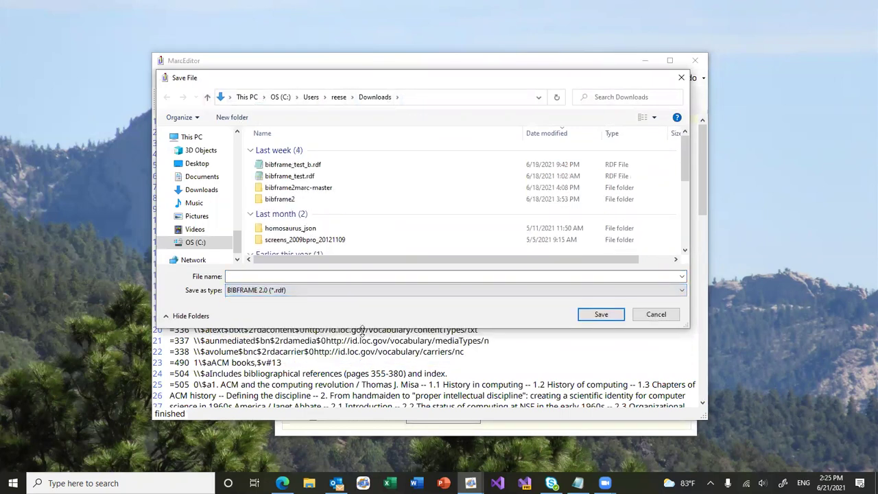
click(297, 276)
text(output_as_rdf_bibframe)
key(Return)
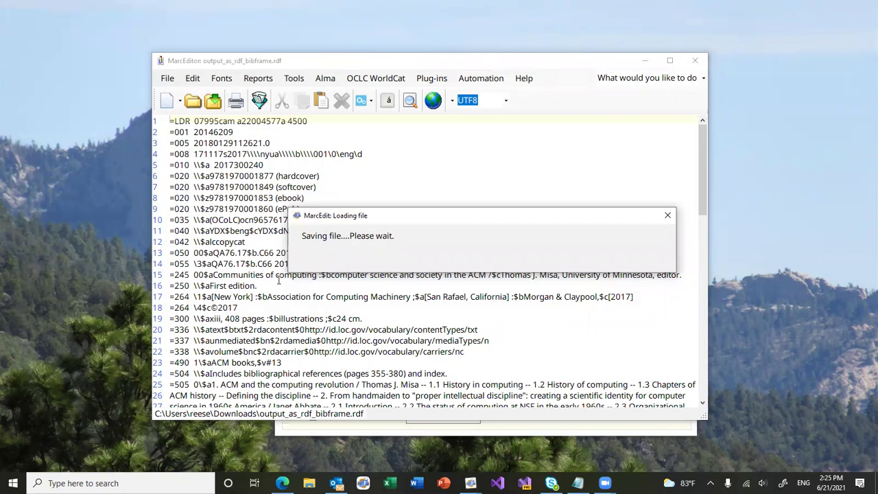
click(695, 60)
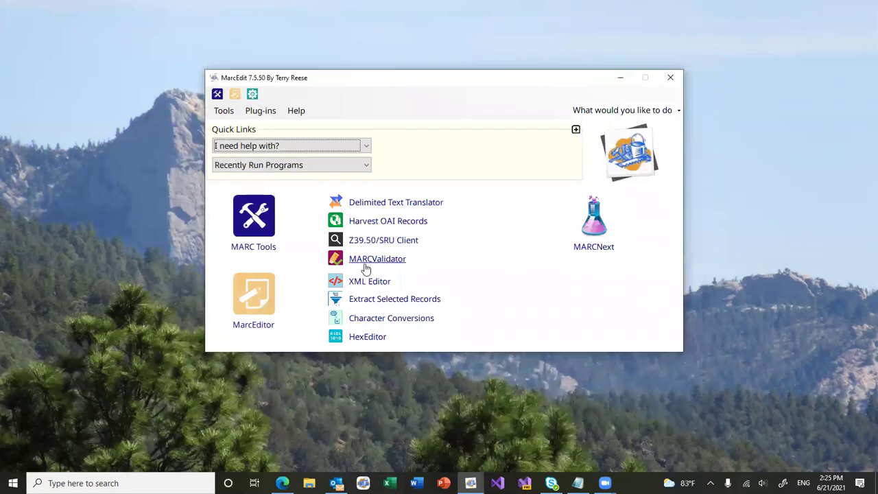
- Open output_as_rdf_bibframe.rdf in the XML Editor with the All Files (*.*) filter
click(367, 280)
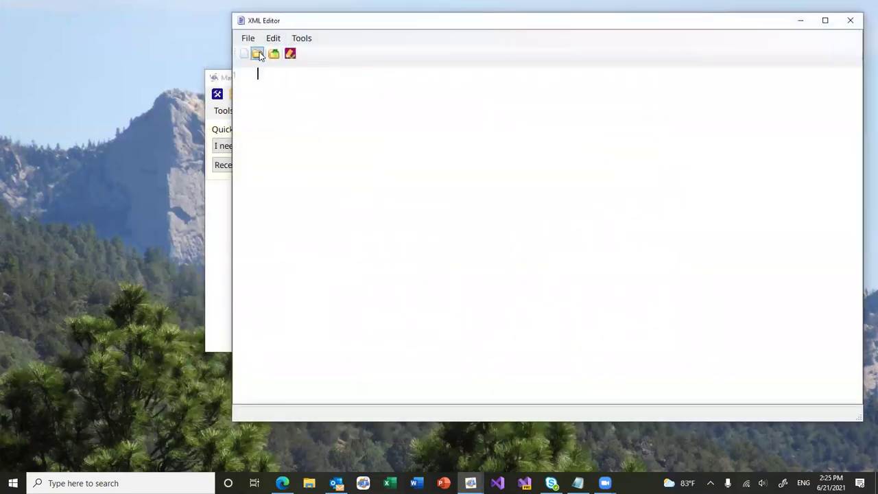
click(258, 55)
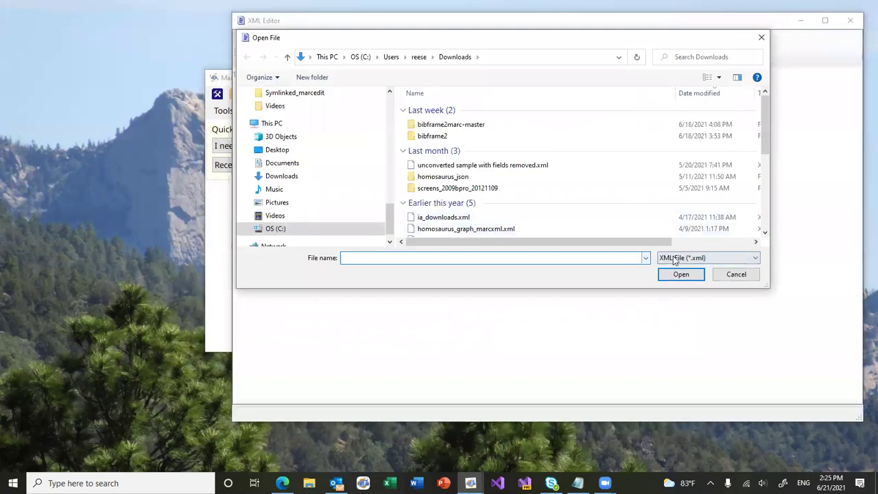
click(706, 257)
click(672, 285)
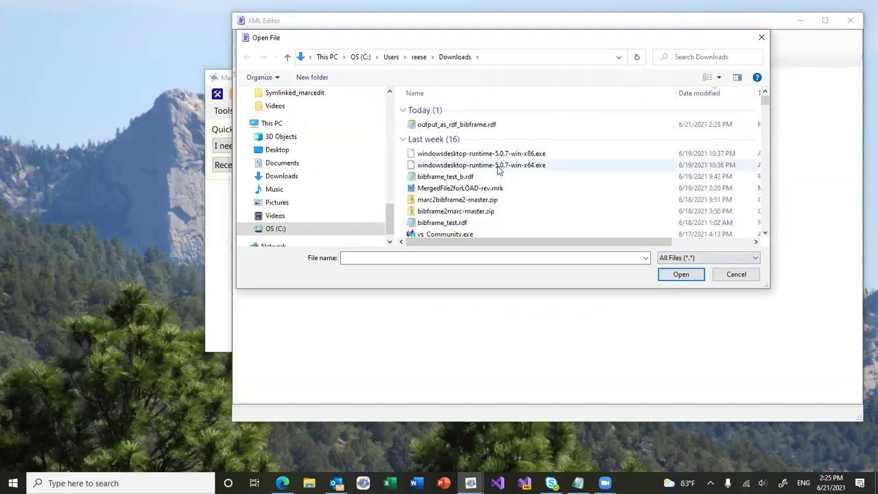
double_click(462, 127)
- Review the bf:Work RDF/XML, return to its start, and close the XML Editor
scroll(493, 304, down, 12)
scroll(493, 305, down, 9)
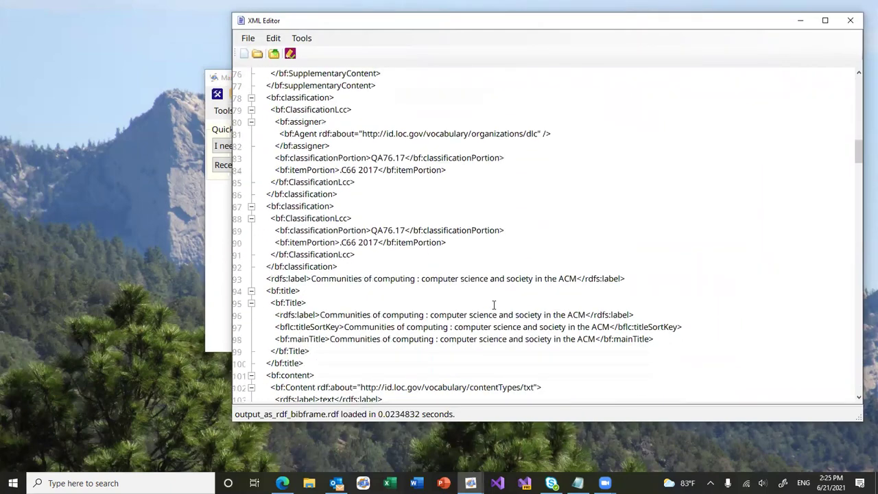
key(ctrl+Home)
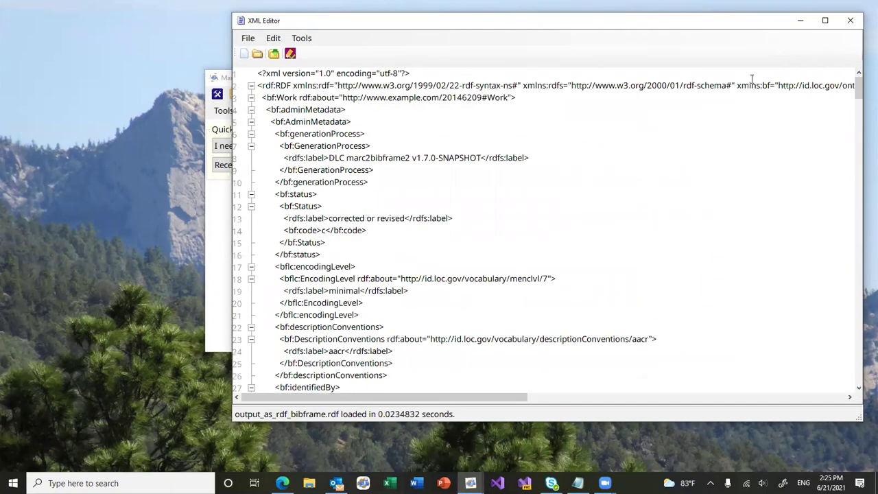
click(851, 21)
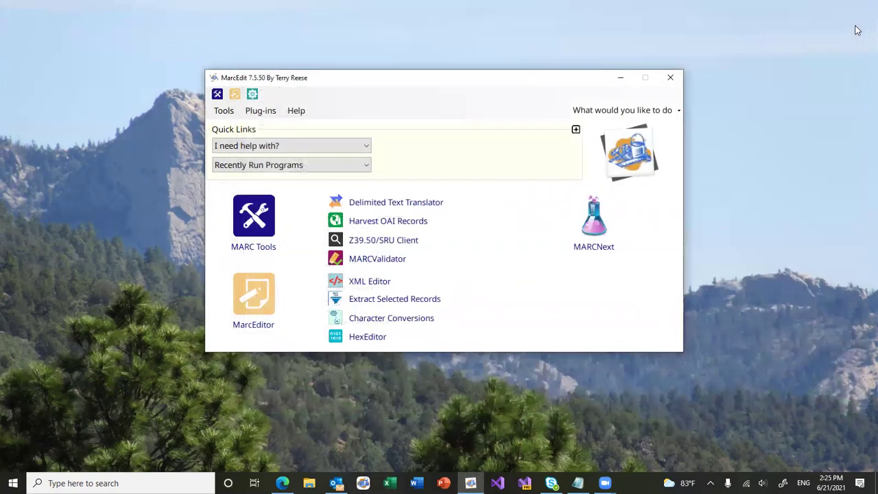
- Open output_as_rdf_bibframe.rdf in MarcEditor as BIBFRAME 2.0 (*.rdf), converting it back to MARC
click(253, 301)
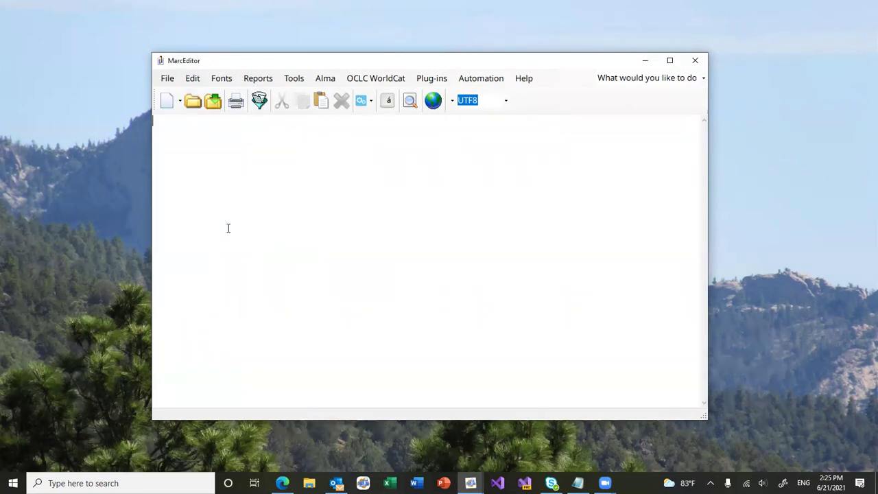
click(167, 79)
click(169, 81)
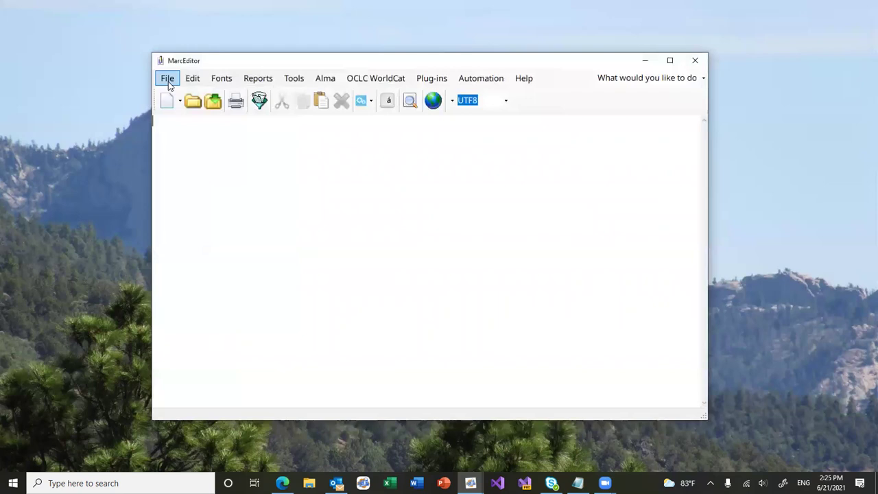
click(168, 81)
mouse_move(184, 141)
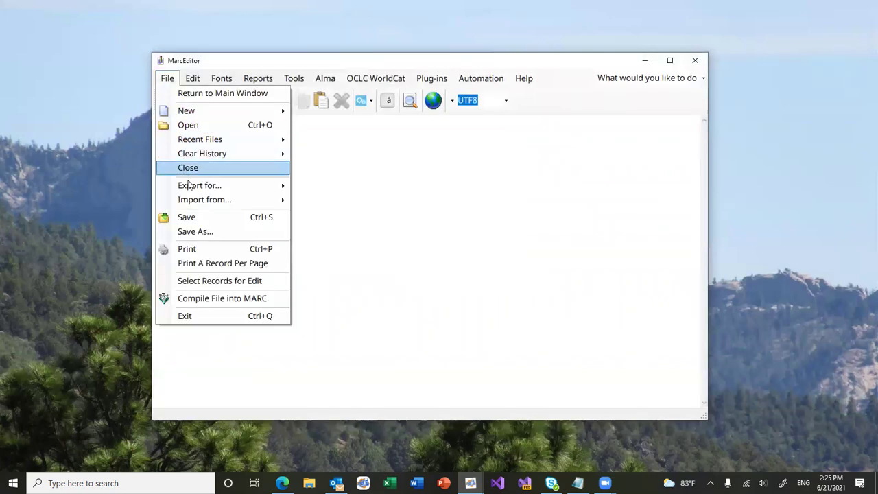
click(207, 127)
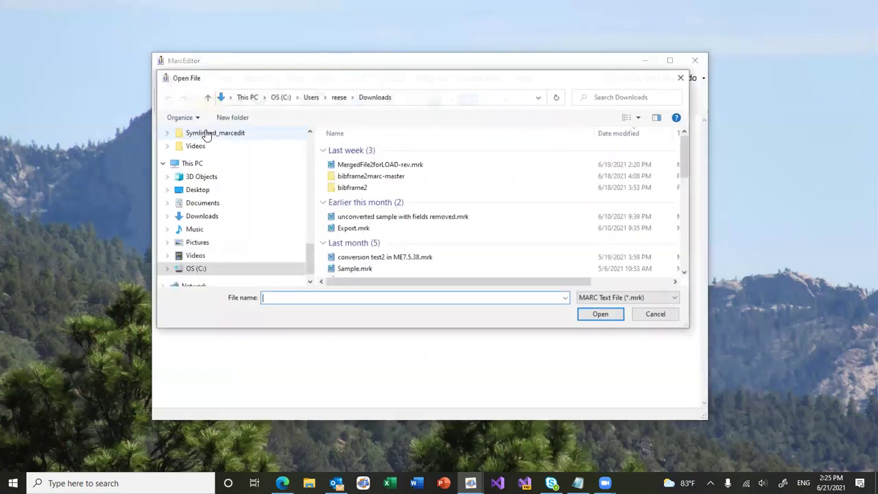
click(621, 298)
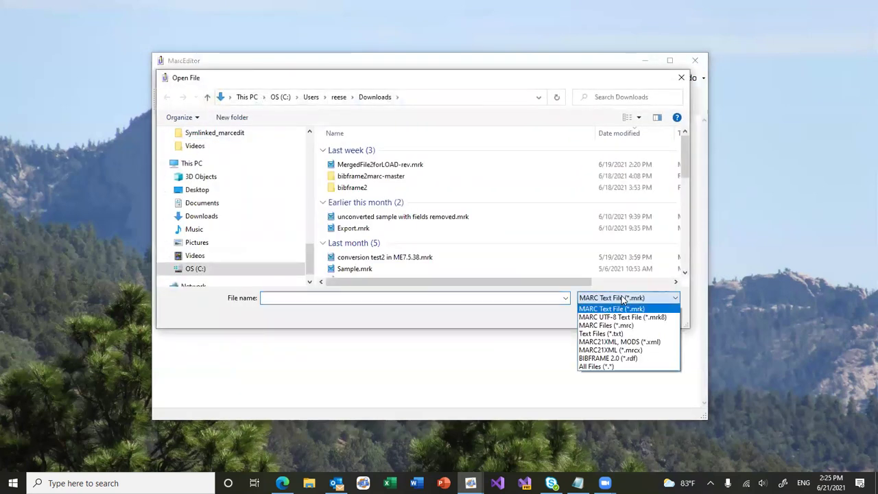
click(607, 357)
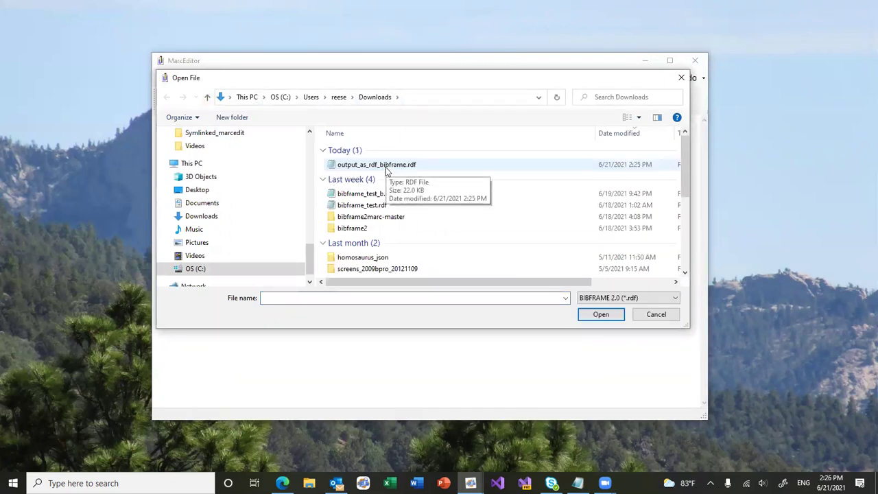
double_click(384, 165)
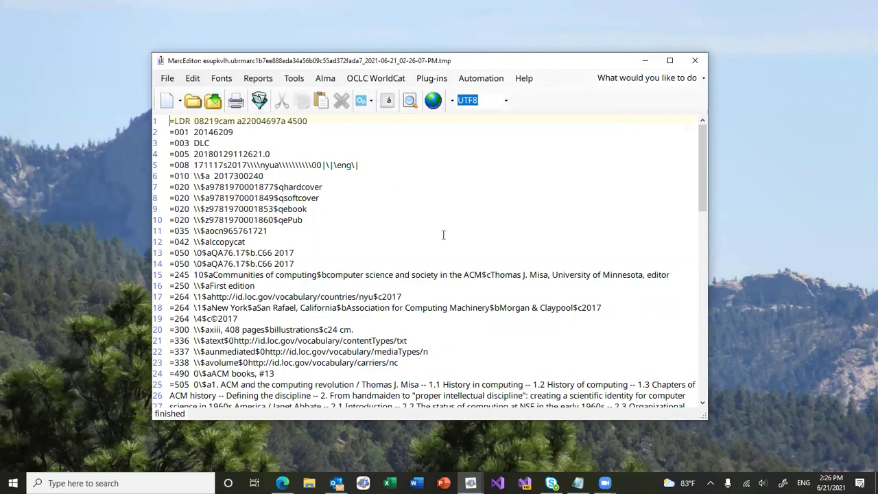
scroll(443, 234, down, 11)
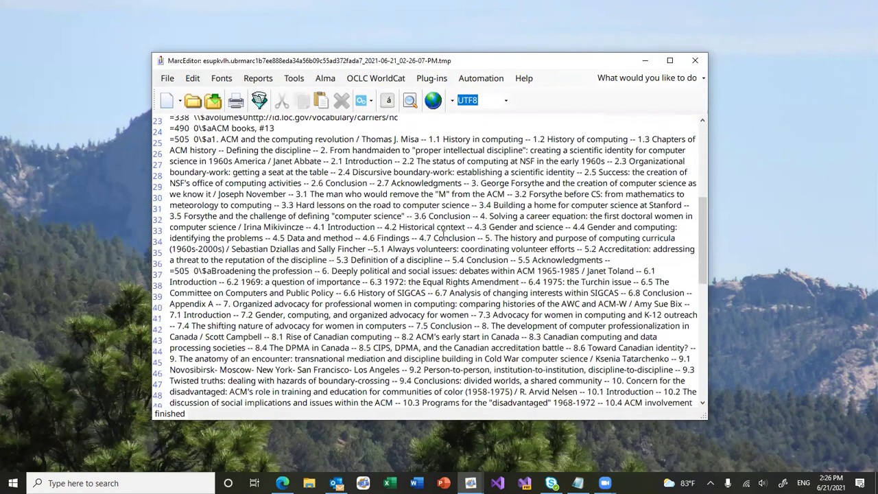
scroll(443, 234, down, 5)
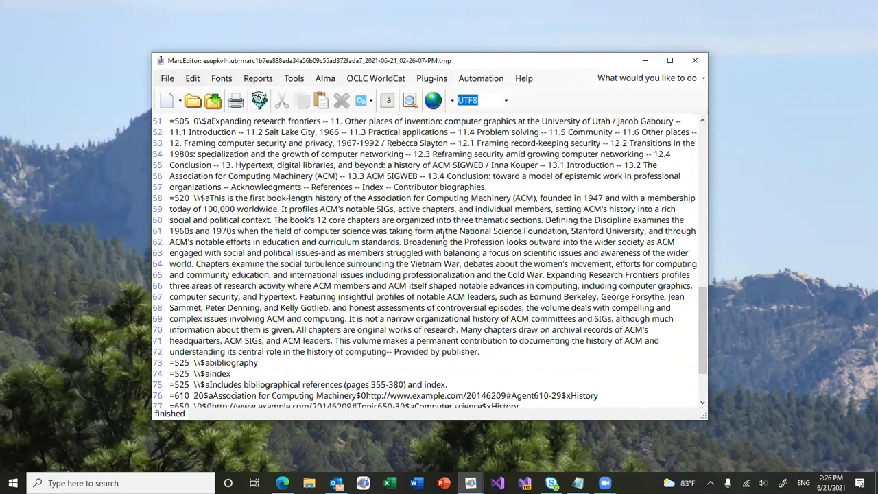
scroll(443, 235, down, 1)
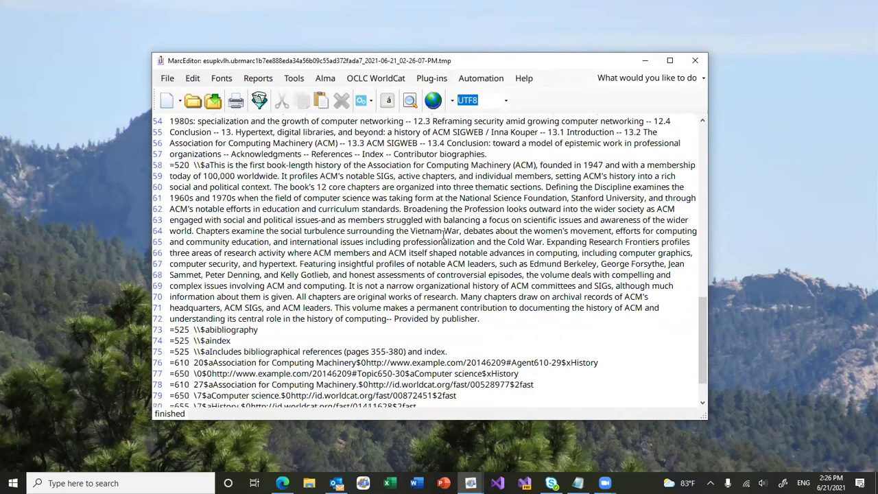
scroll(443, 235, up, 15)
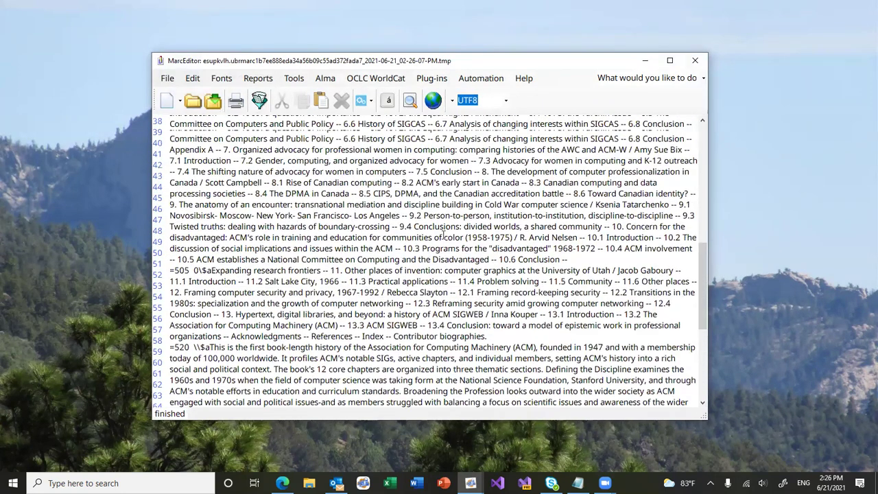
scroll(443, 234, up, 3)
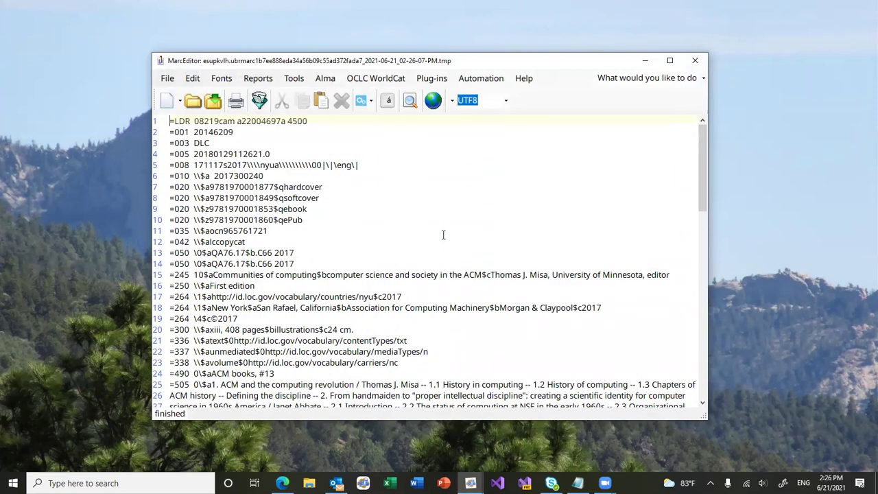